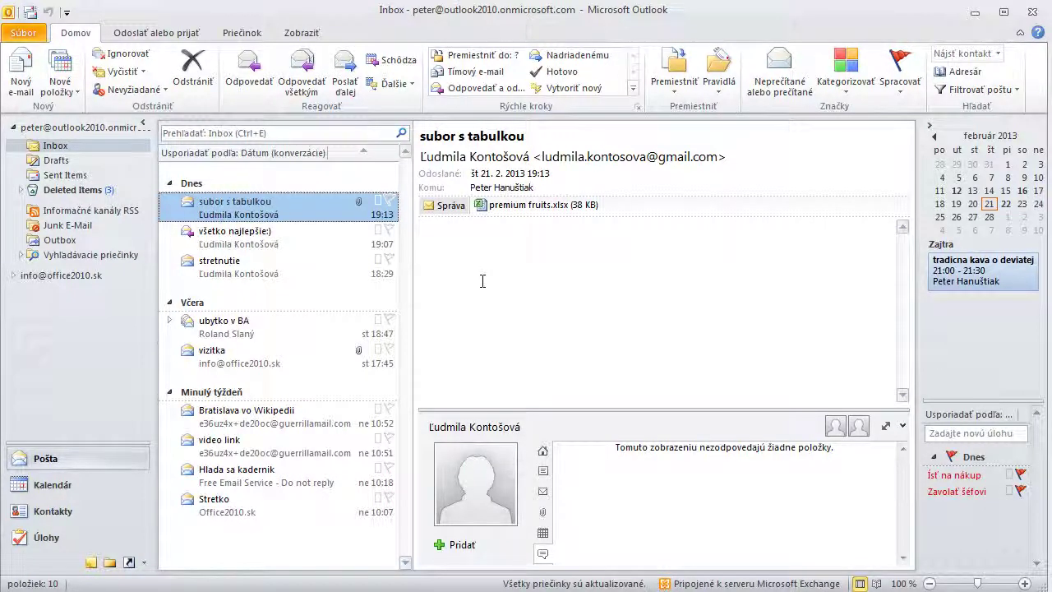
From the Drafts folder, start a new e-mail with the subject 'test'.
left_click(55, 150)
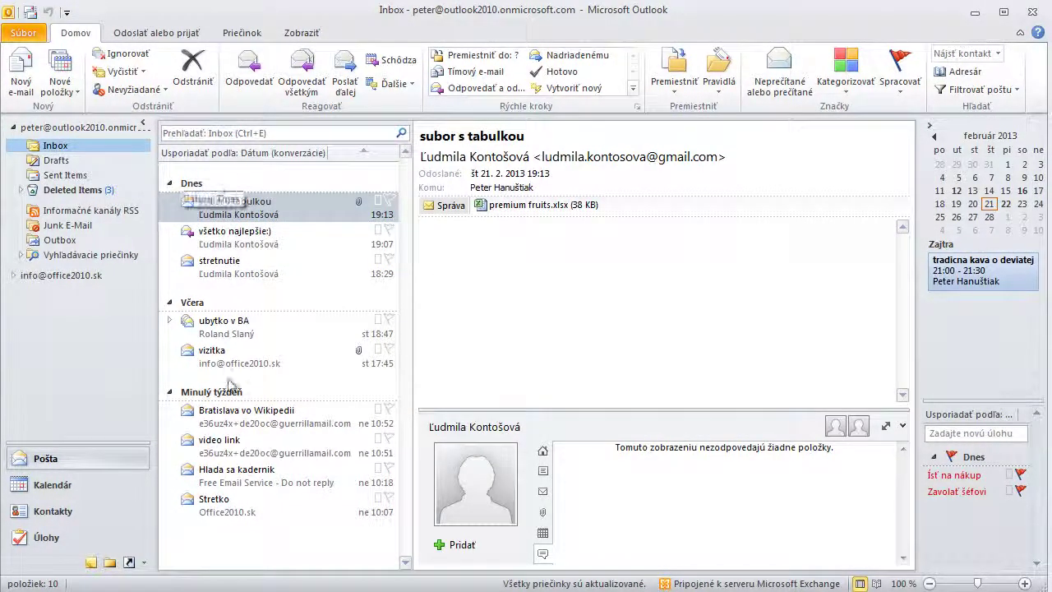
left_click(56, 162)
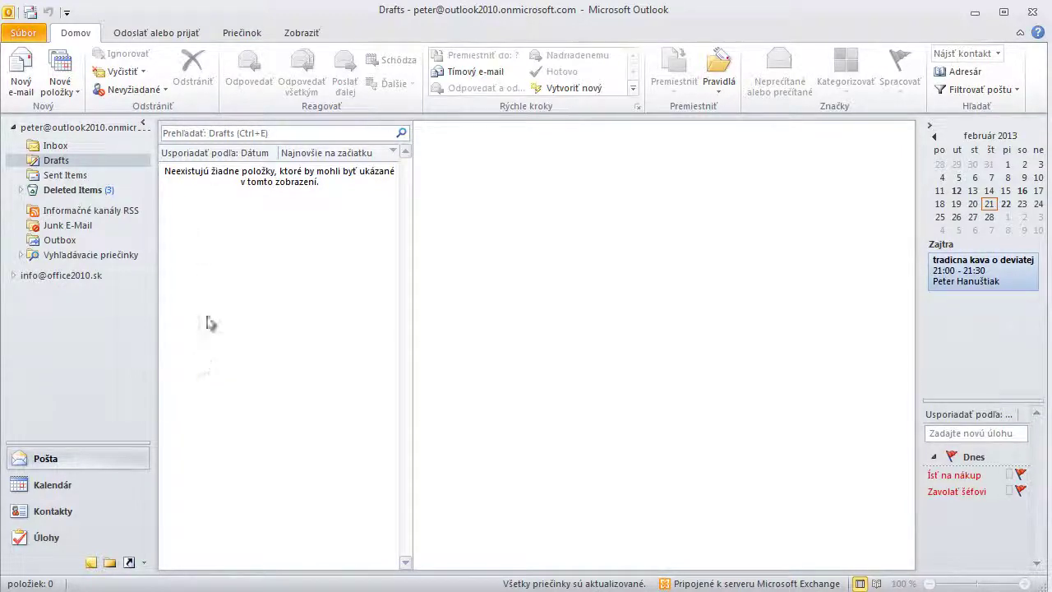
left_click(21, 72)
left_click(275, 237)
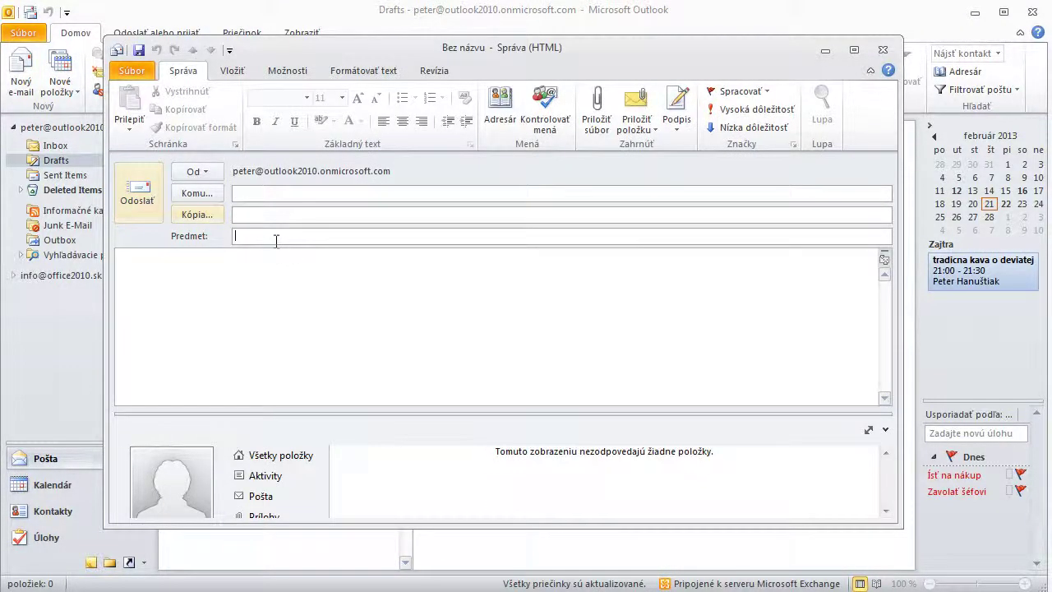
type("test")
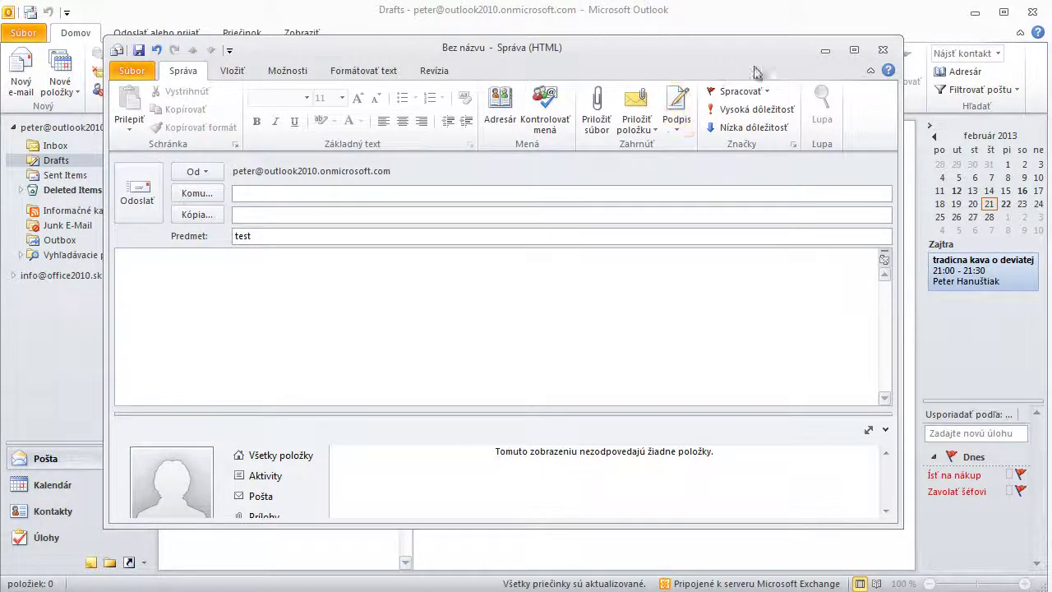
Close the message, keep it as a draft with Áno, and view Sent Items.
left_click(882, 50)
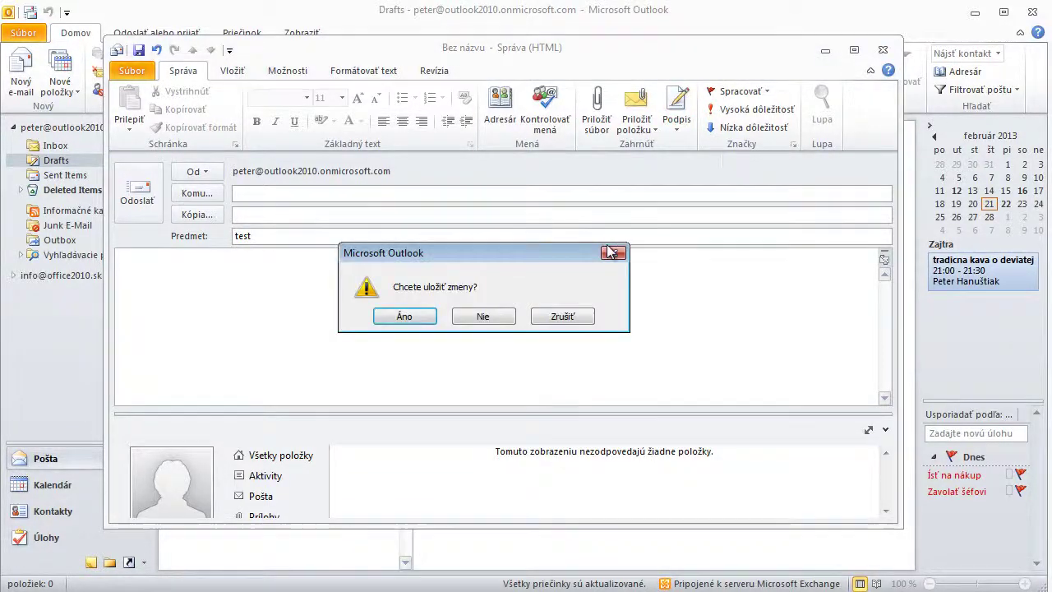
left_click(423, 317)
mouse_move(244, 187)
left_mouse_down()
mouse_move(153, 188)
mouse_move(88, 164)
left_mouse_up()
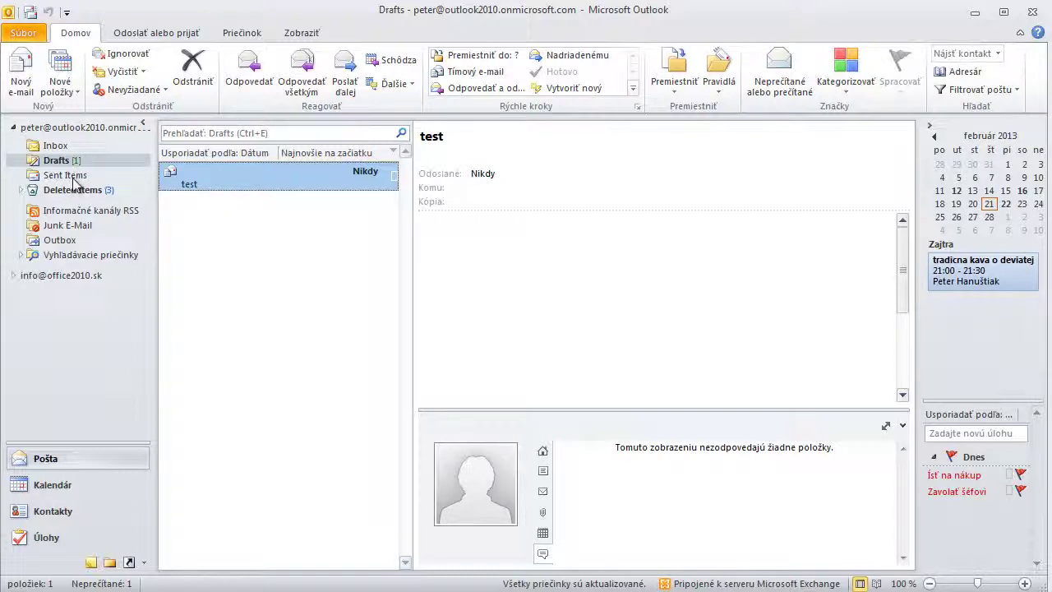
left_click(74, 176)
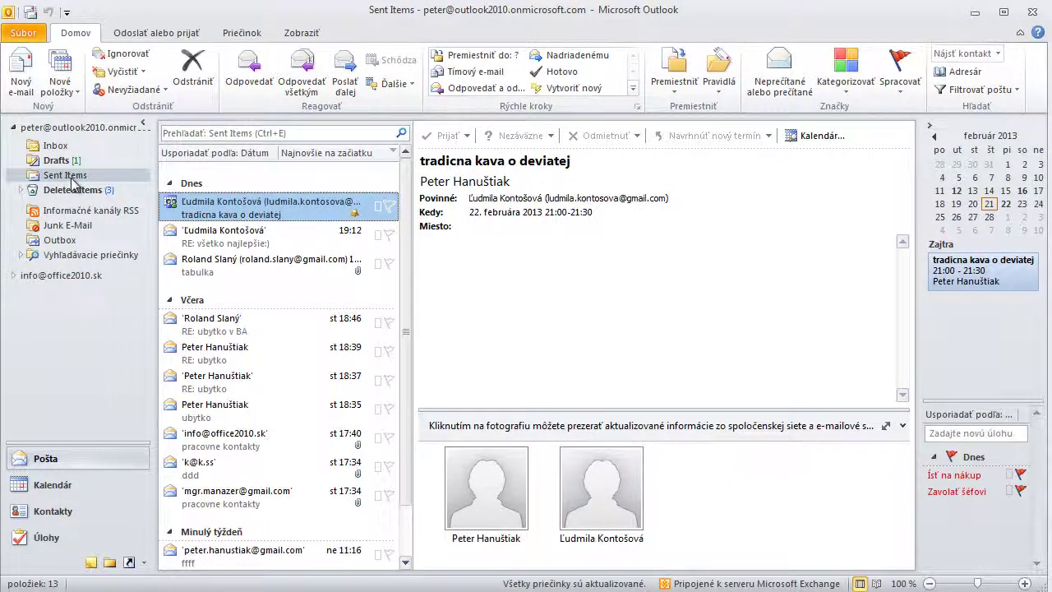
Show the Deleted Items folder with its 13 messages, including 'ubytko'.
left_click(71, 190)
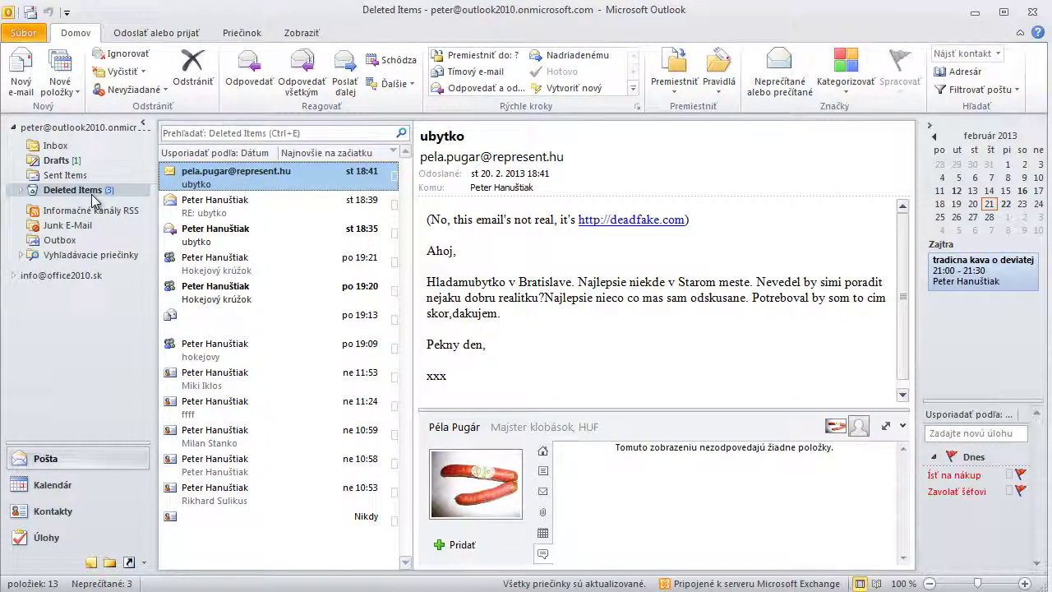
Switch to the empty Junk E-Mail folder.
left_click(62, 226)
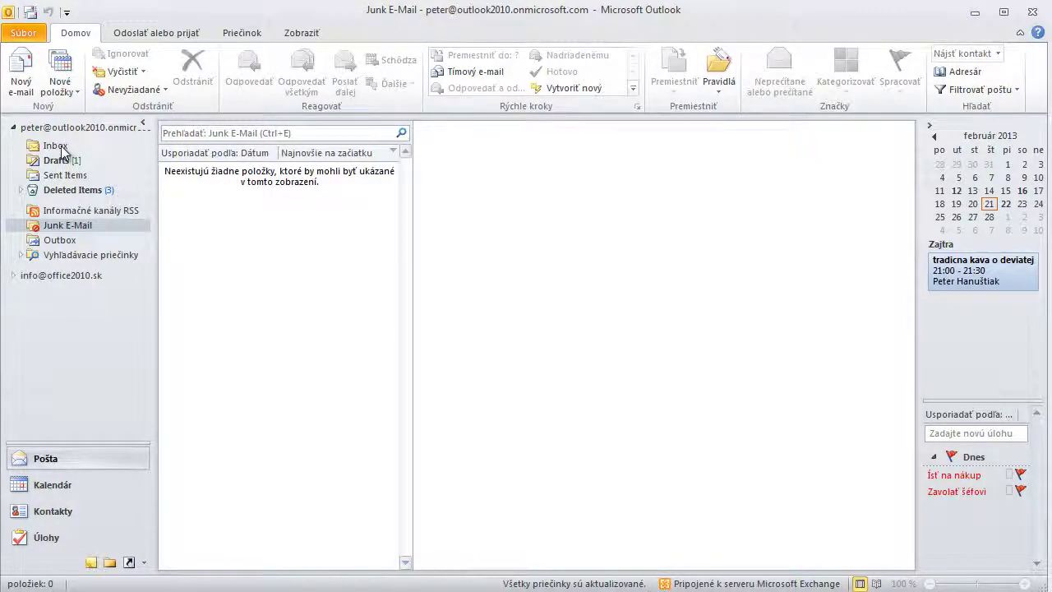
Return to the Inbox and its 10 messages.
left_click(57, 146)
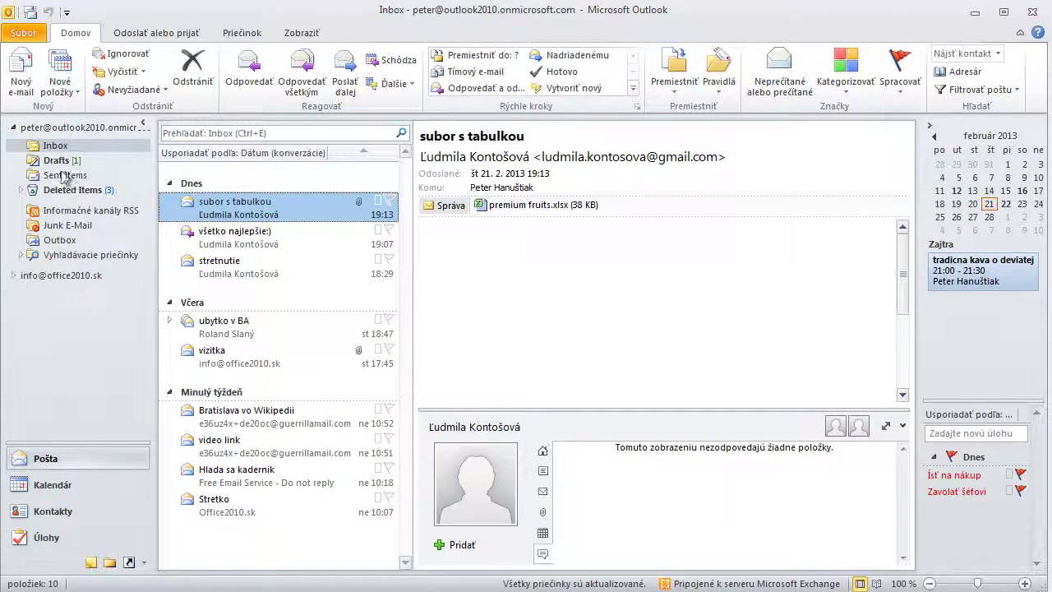
Create a new Inbox subfolder named 'pracovne'.
right_click(56, 146)
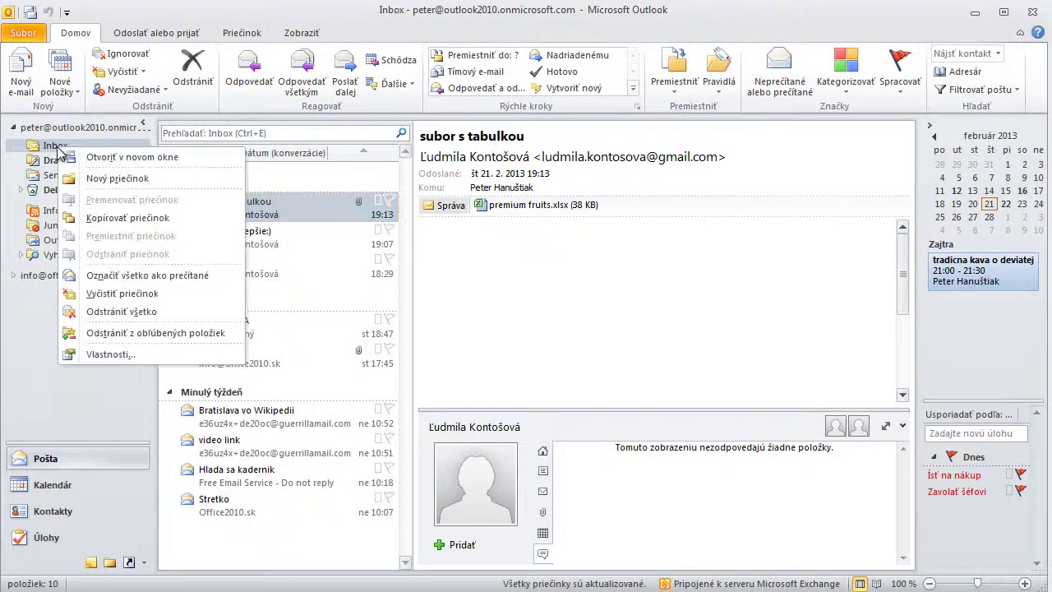
left_click(88, 178)
type("pr")
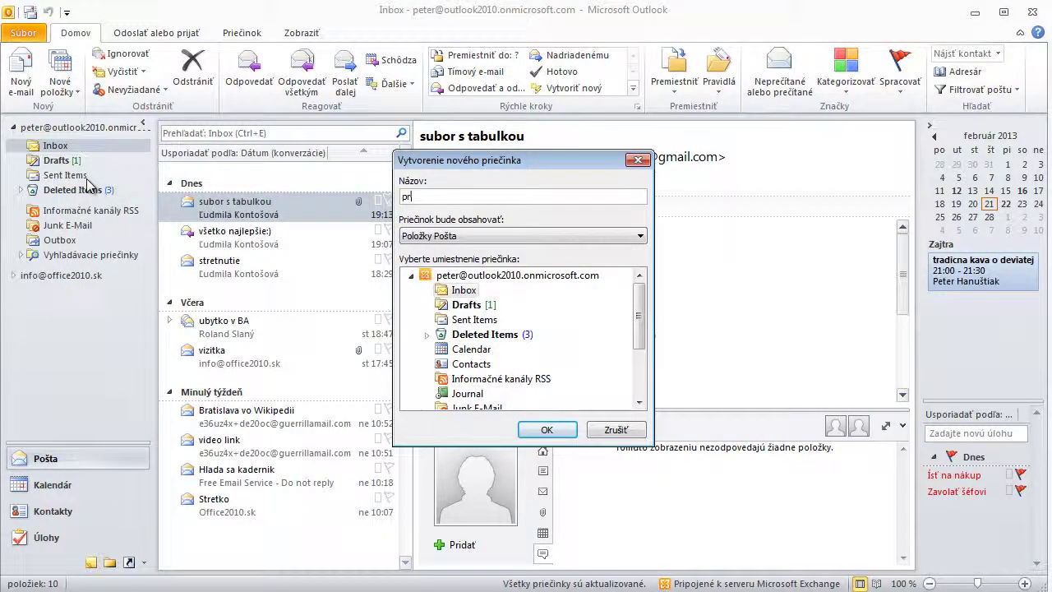
type("acovne")
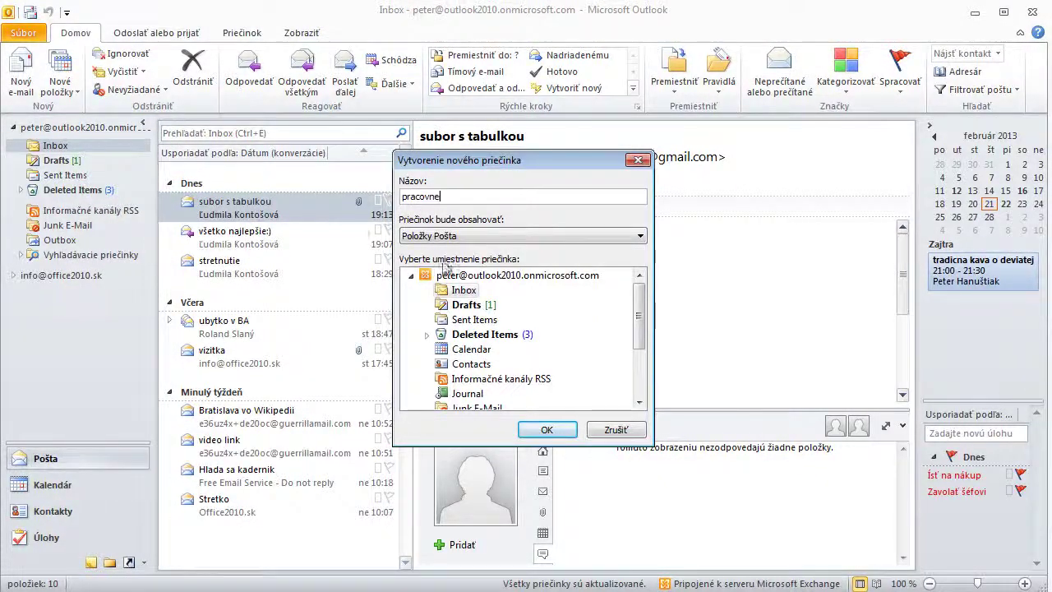
left_click(546, 430)
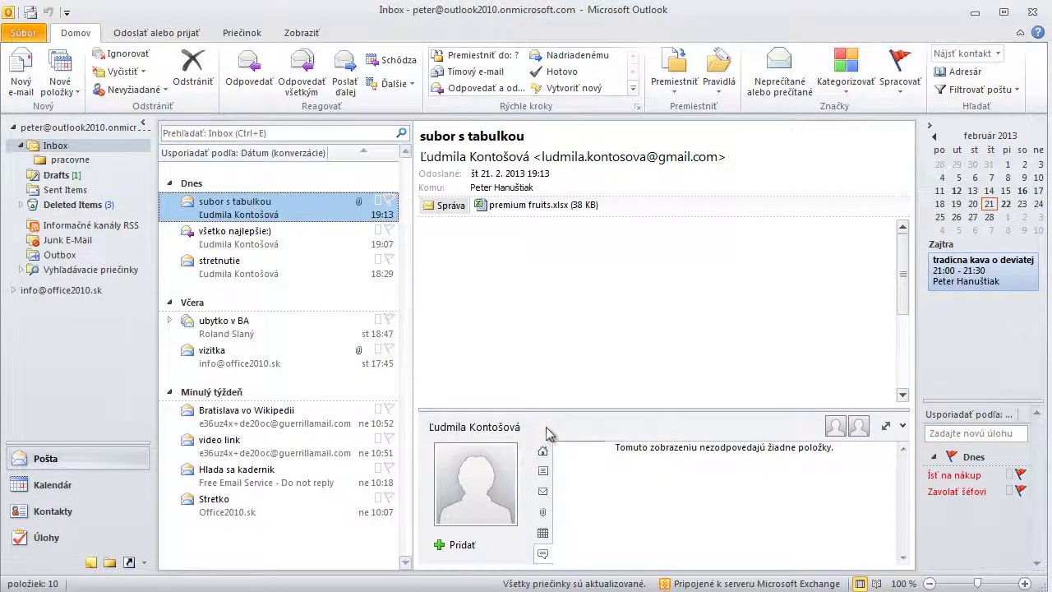
Create a second Inbox subfolder named 'osobne'.
right_click(53, 145)
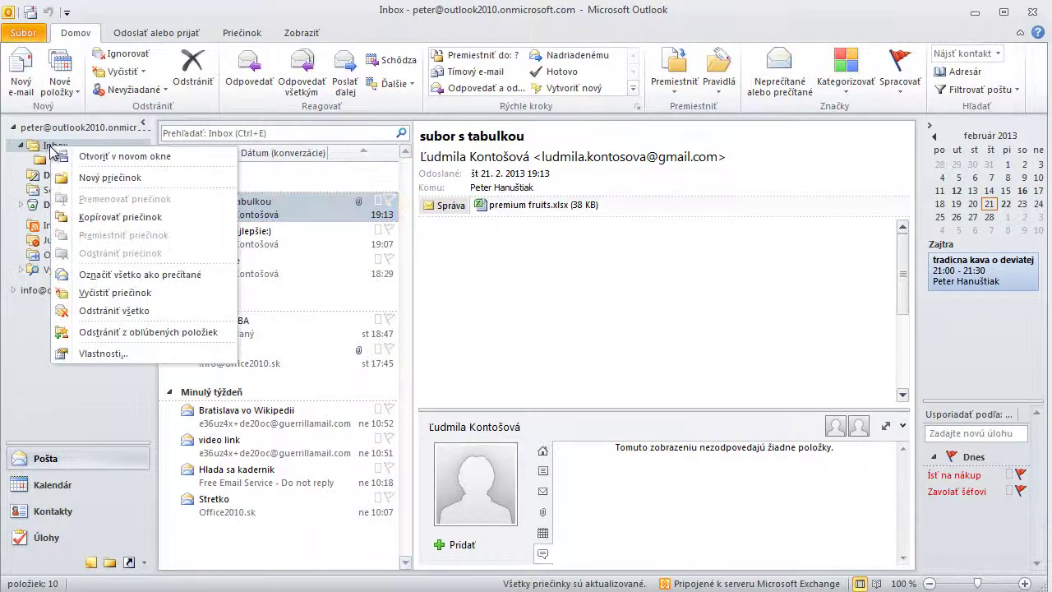
left_click(85, 178)
type("o")
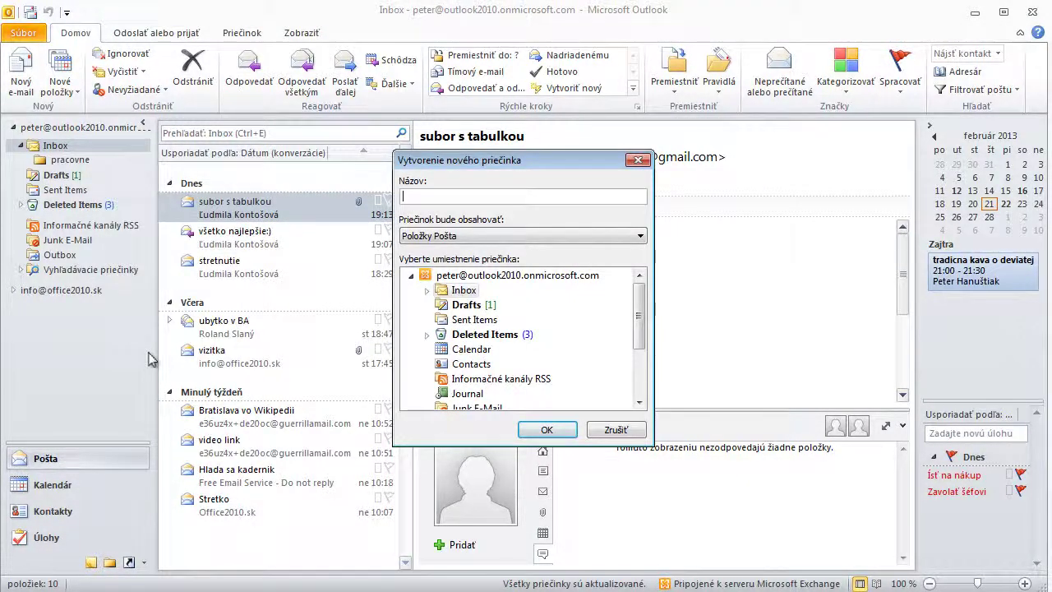
type("sobne")
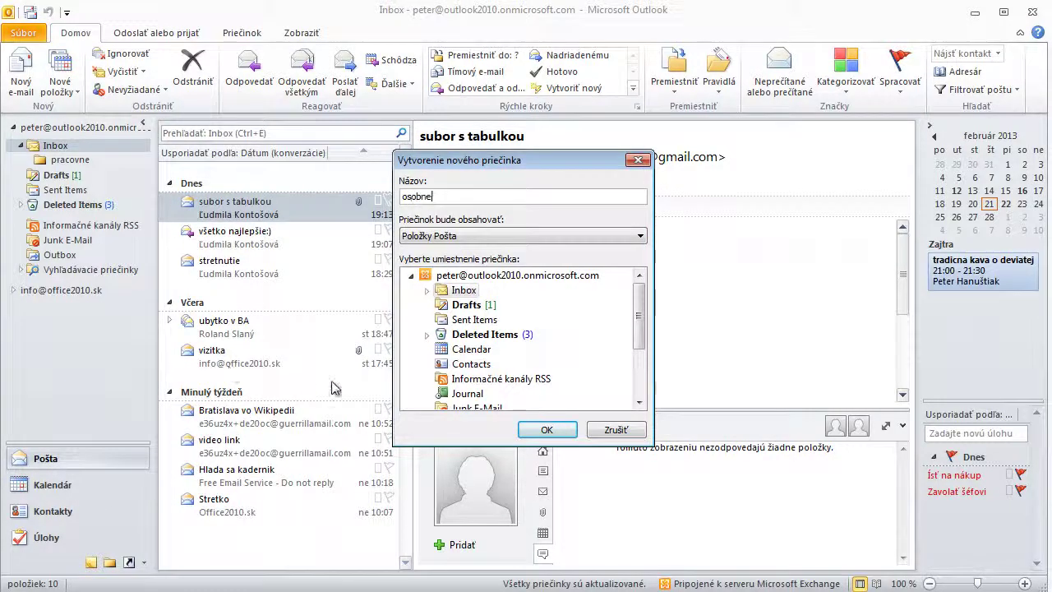
left_click(542, 430)
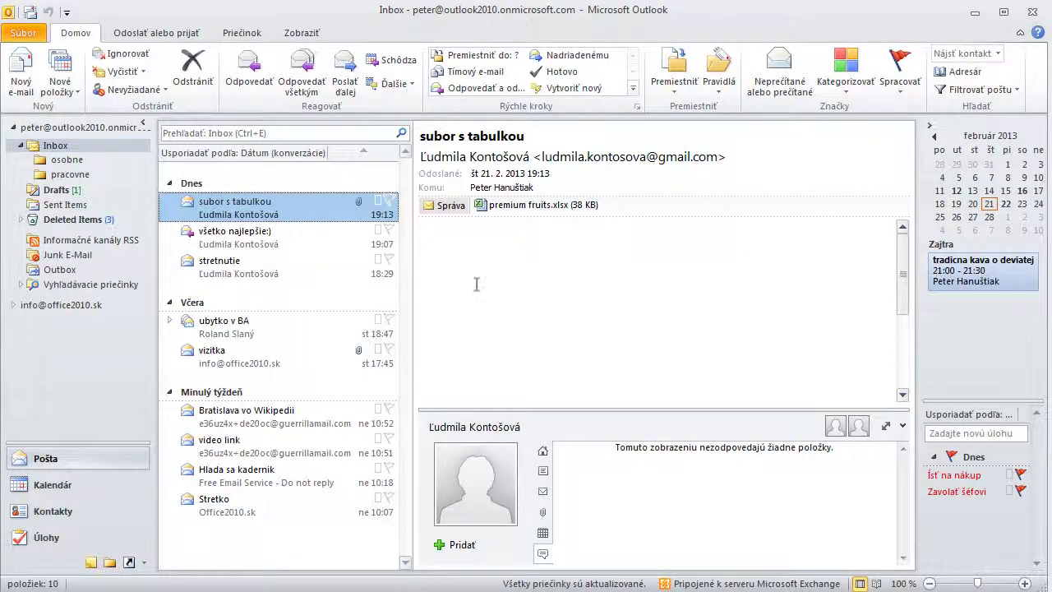
Move subor s tabulkou, Bratislava vo Wikipedii and video link into pracovne, check it, and return to the Inbox.
left_click(330, 421, "ctrl")
left_click(313, 455, "ctrl")
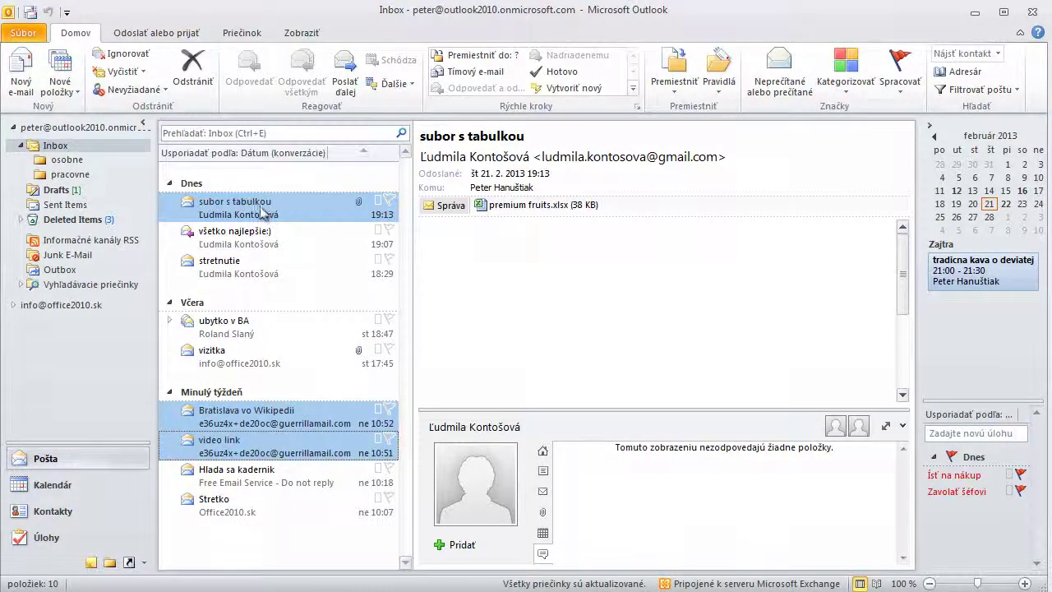
left_click_drag(261, 208, 125, 206)
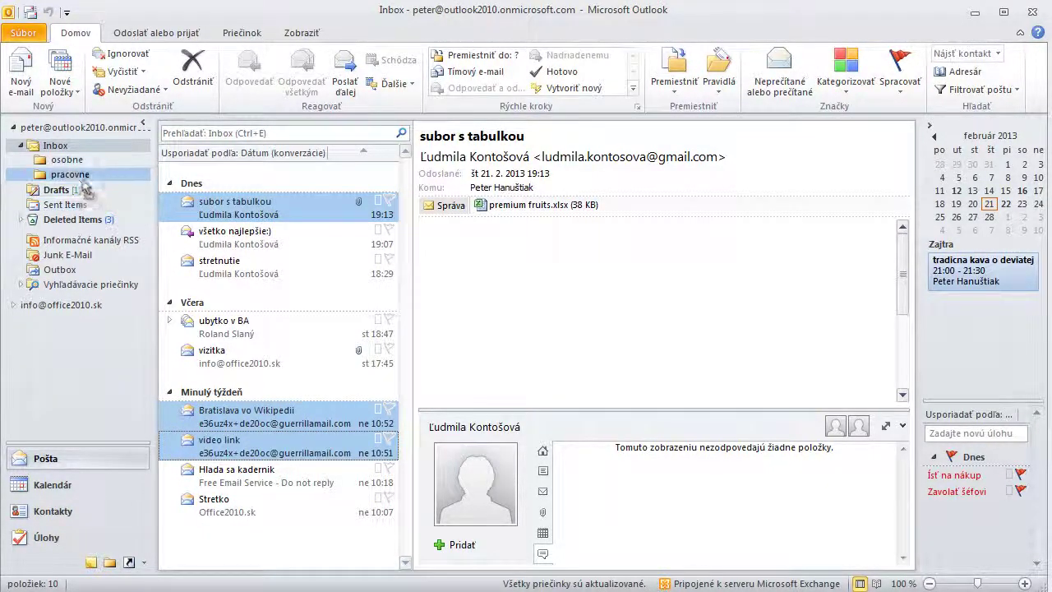
left_click_drag(125, 205, 72, 177)
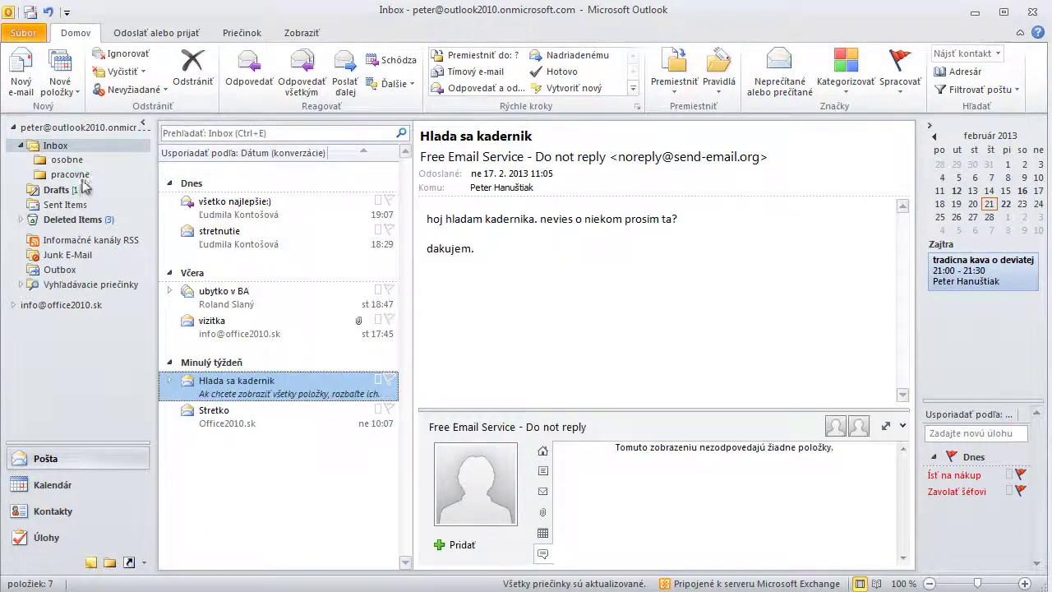
left_click(72, 175)
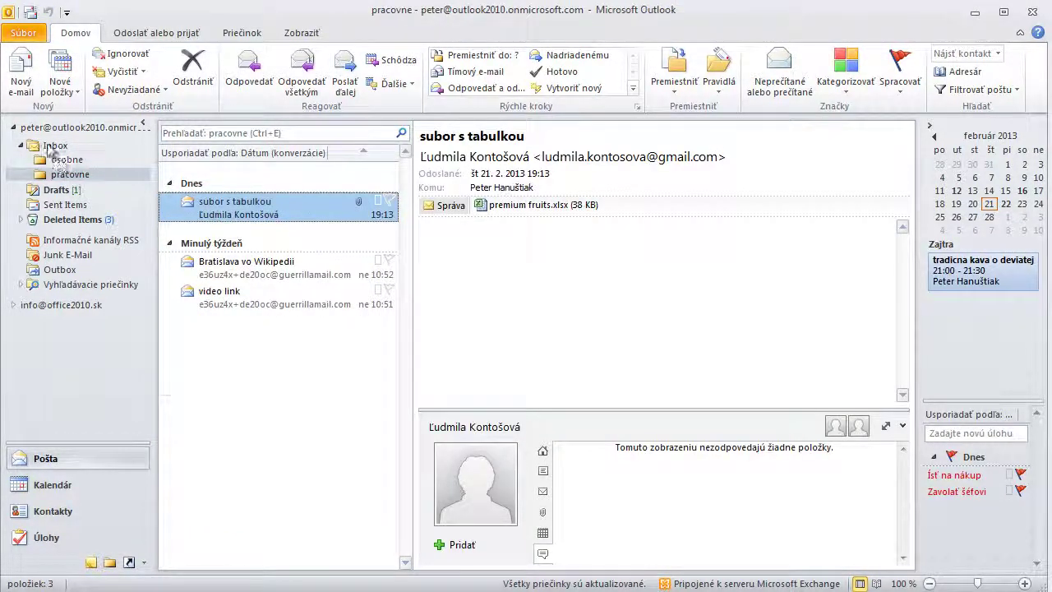
left_click(55, 146)
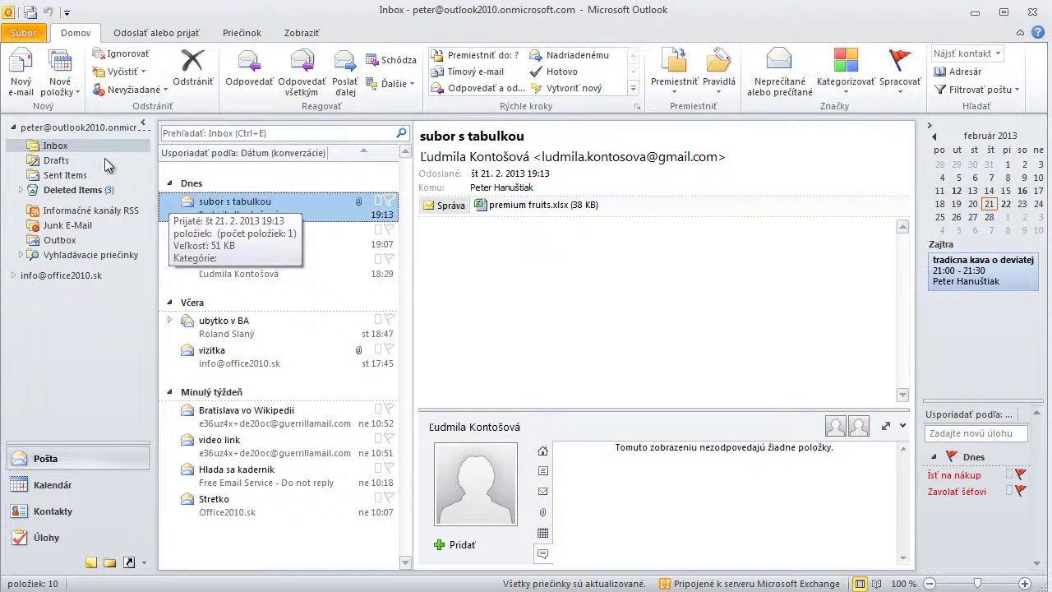
Go from the Inbox to the empty Drafts folder.
left_click(52, 145)
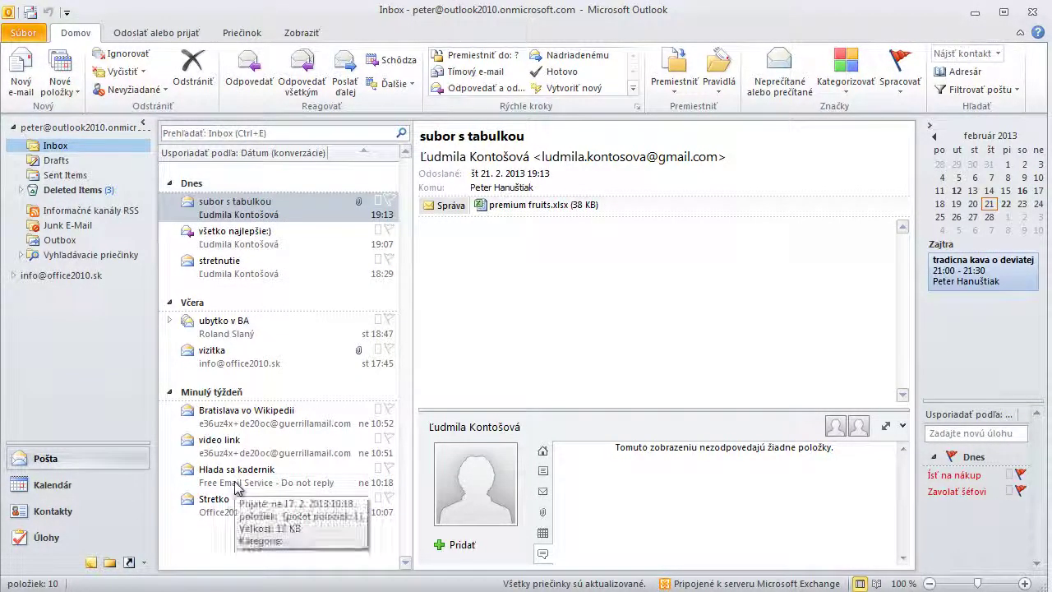
left_click(54, 162)
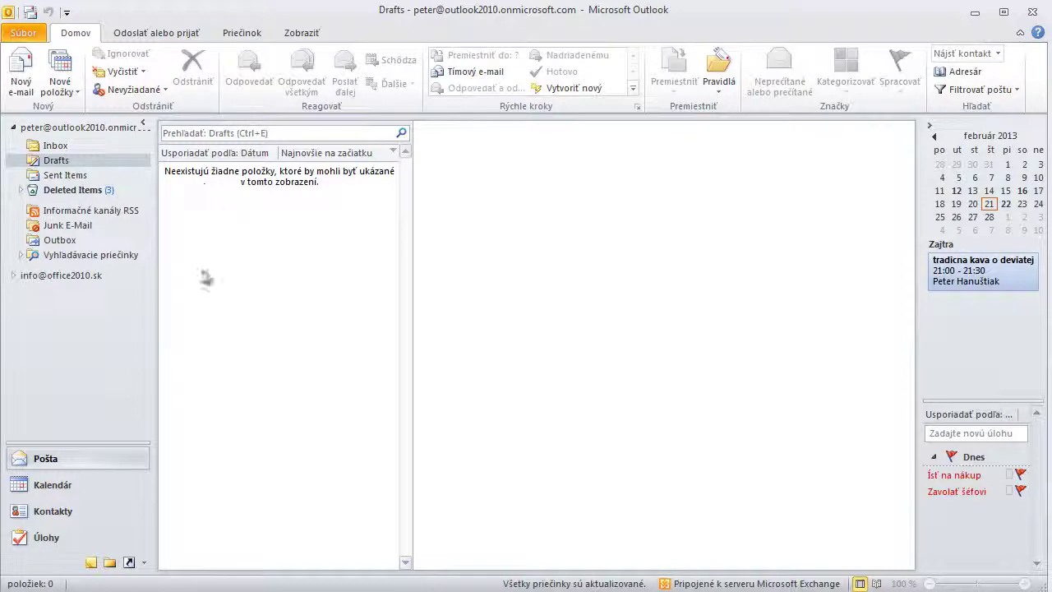
Save a new message with subject 'test' as a draft, then view Sent Items.
left_click(20, 90)
left_click(275, 237)
type("te")
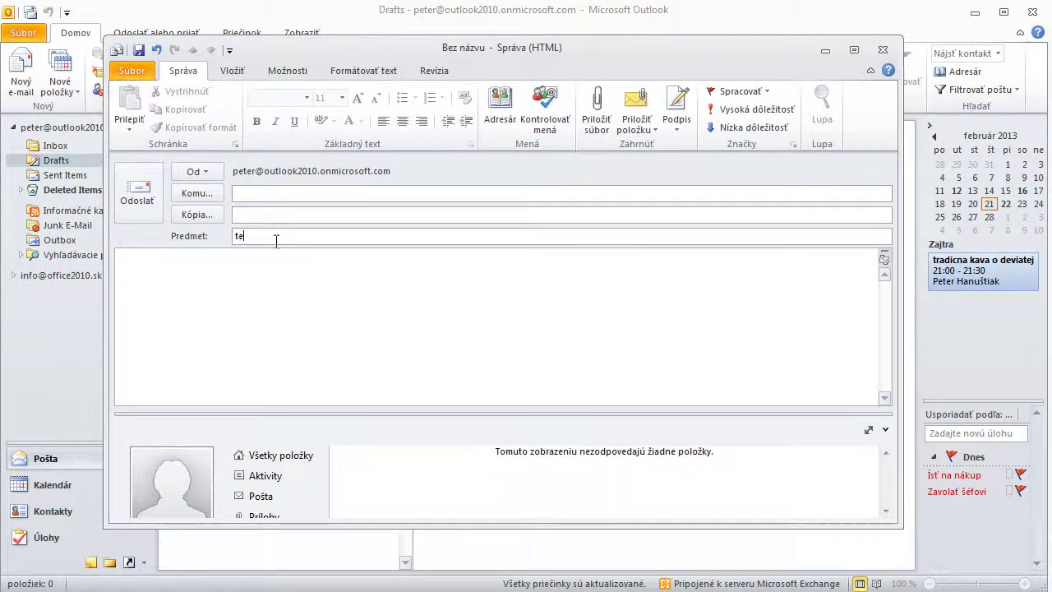
type("st")
left_click(883, 49)
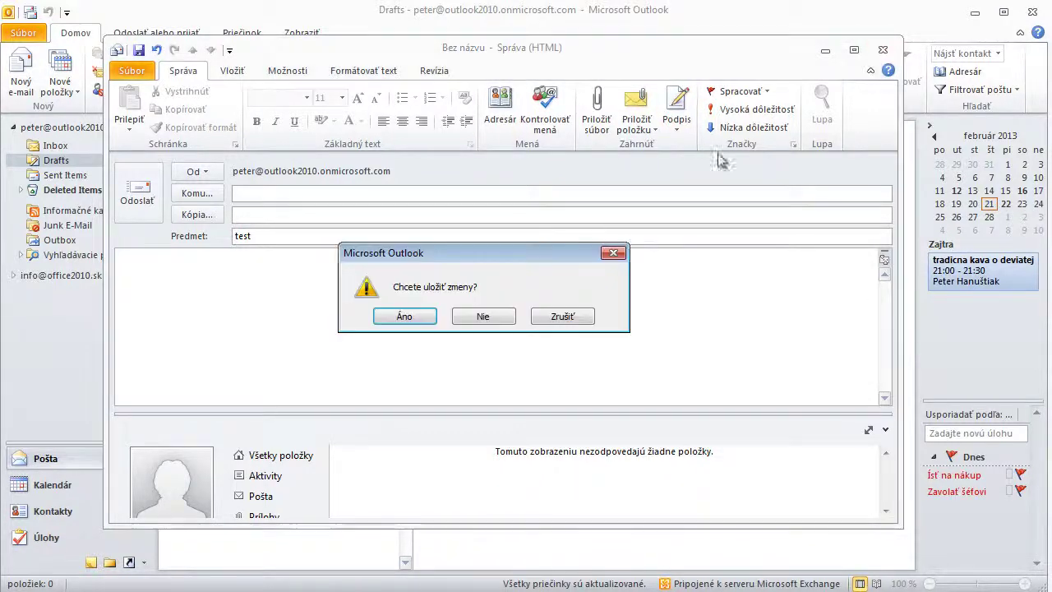
left_click(423, 317)
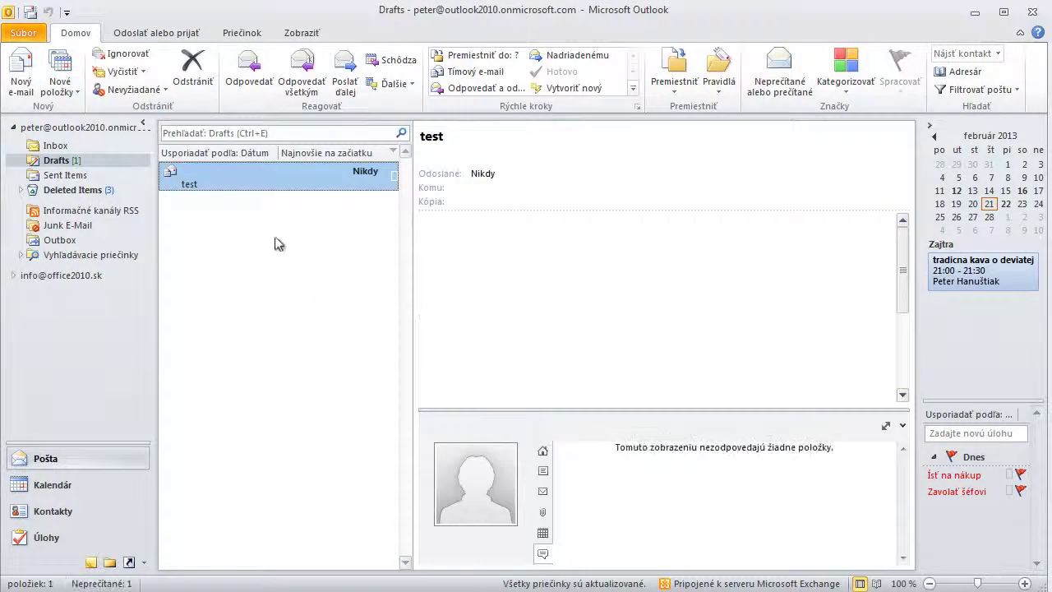
left_click(74, 179)
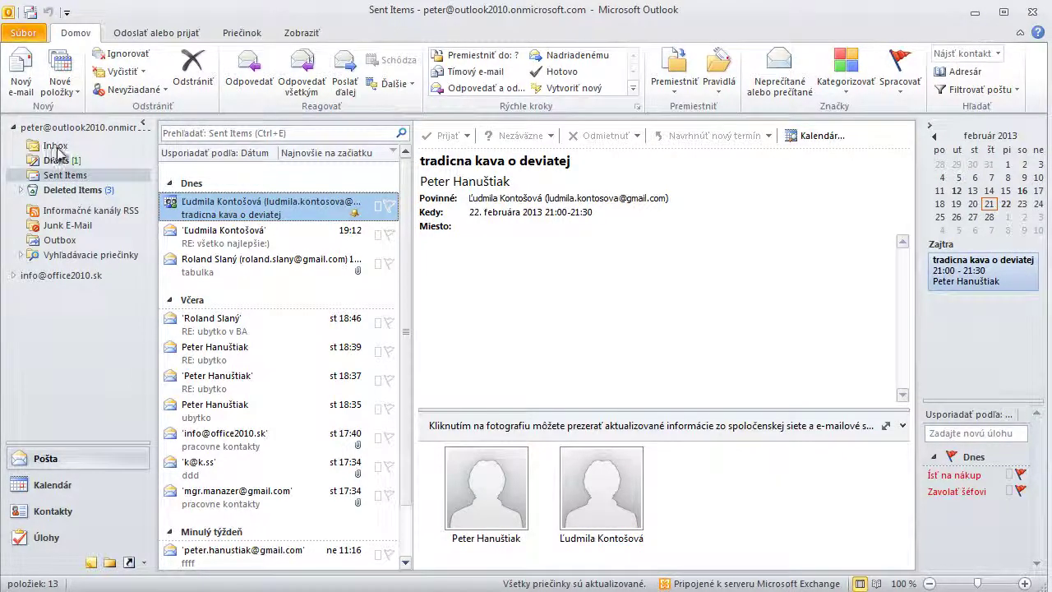
Show the Deleted Items folder with its 13 messages, including 'ubytko'.
left_click(72, 191)
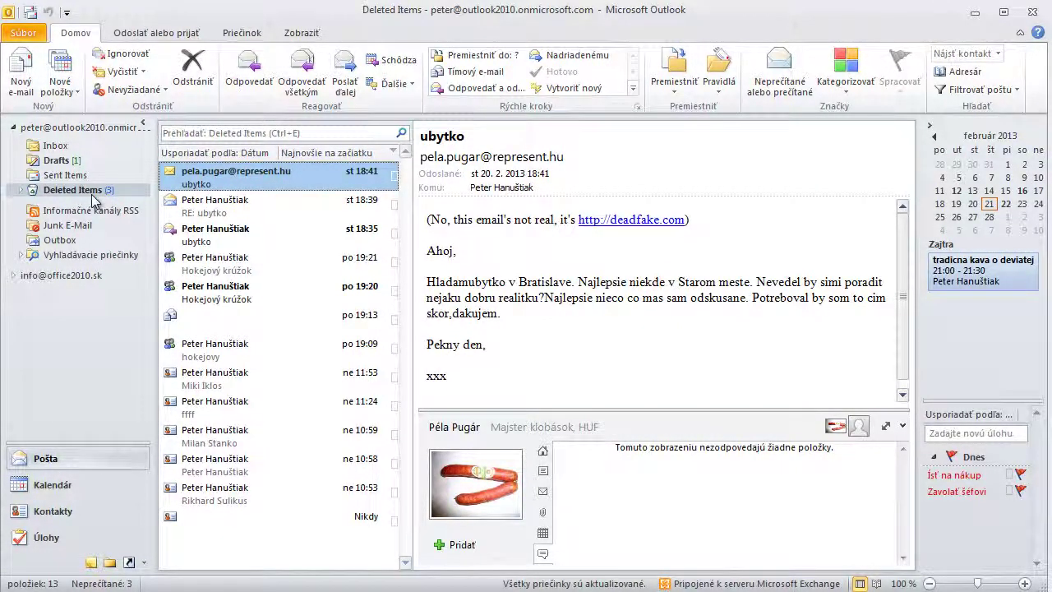
Switch to the empty Junk E-Mail folder.
left_click(65, 228)
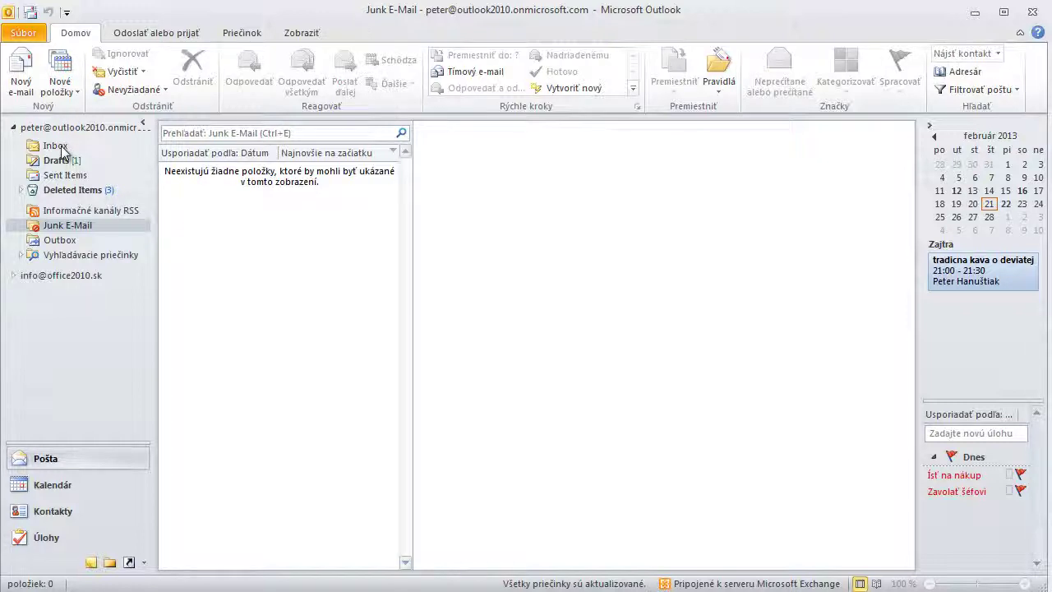
Go back to the Inbox folder to show its 10 messages.
left_click(56, 145)
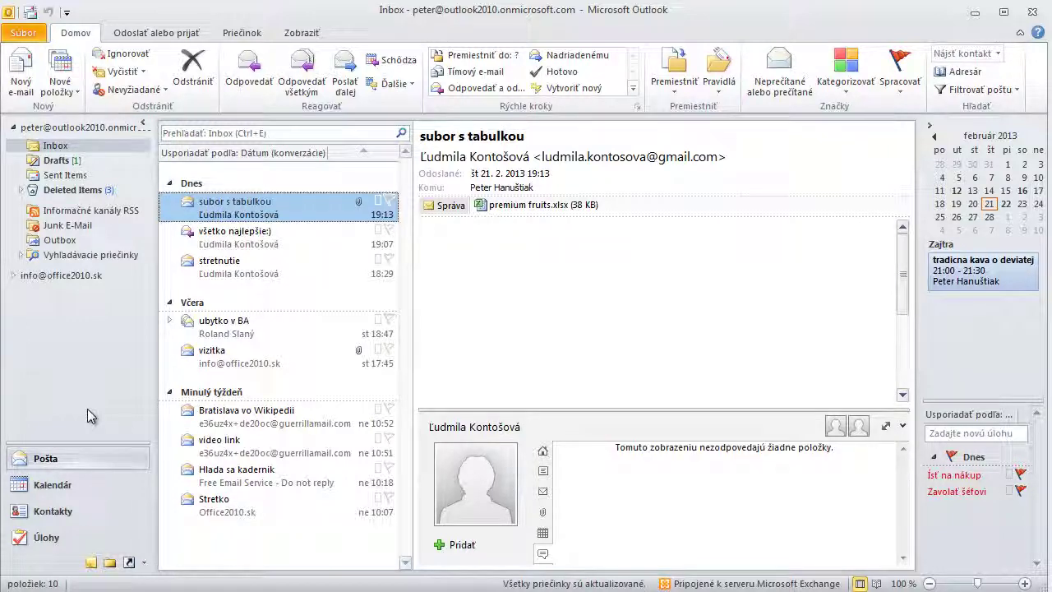
Create a new Inbox subfolder named pracovne.
right_click(59, 148)
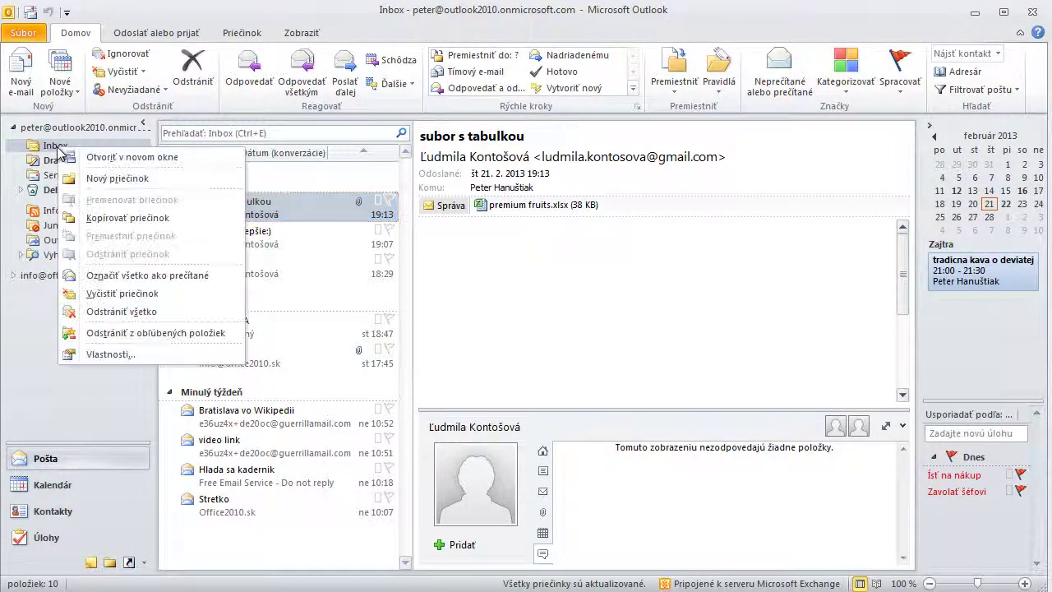
left_click(90, 180)
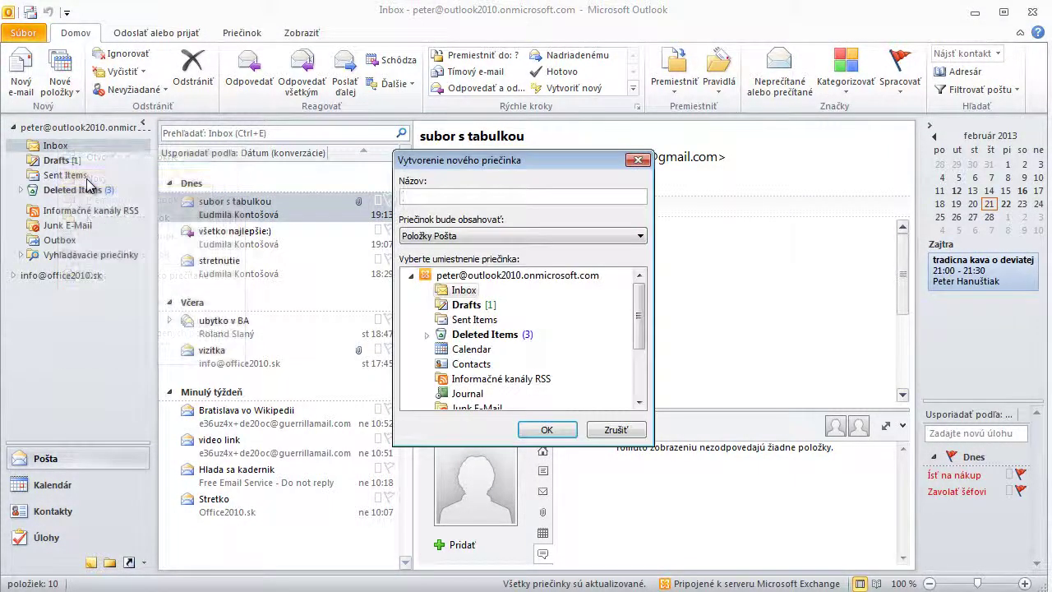
type("Plraco")
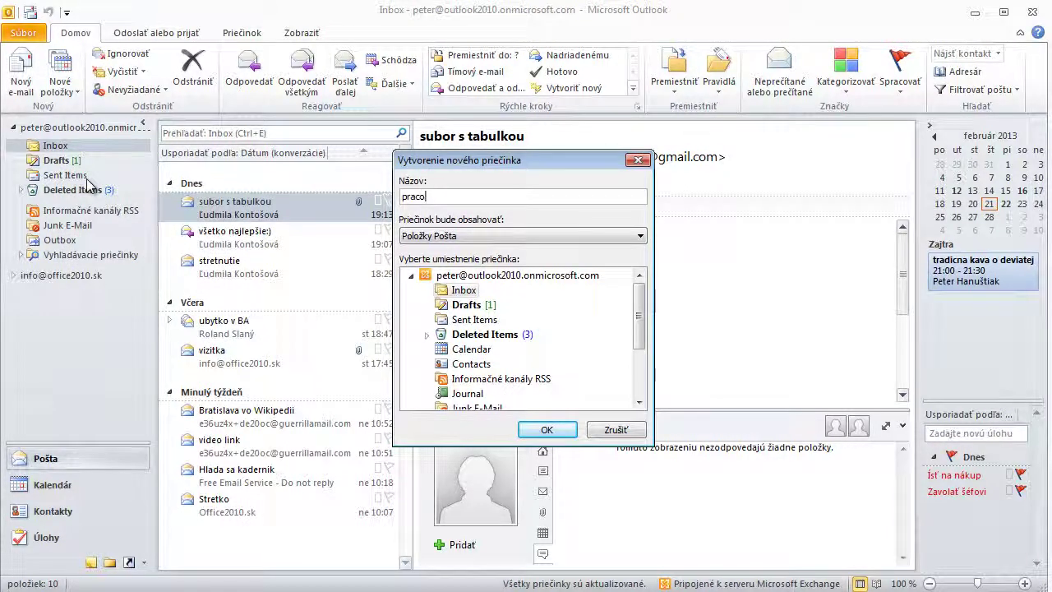
type("vne")
left_click(547, 429)
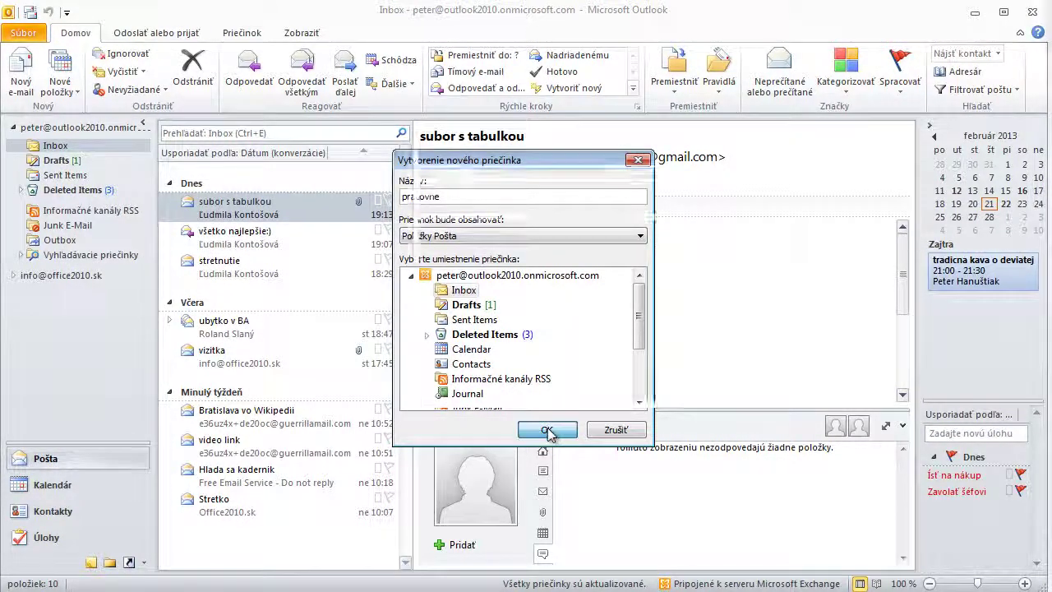
Add a second Inbox subfolder named osobne.
right_click(52, 147)
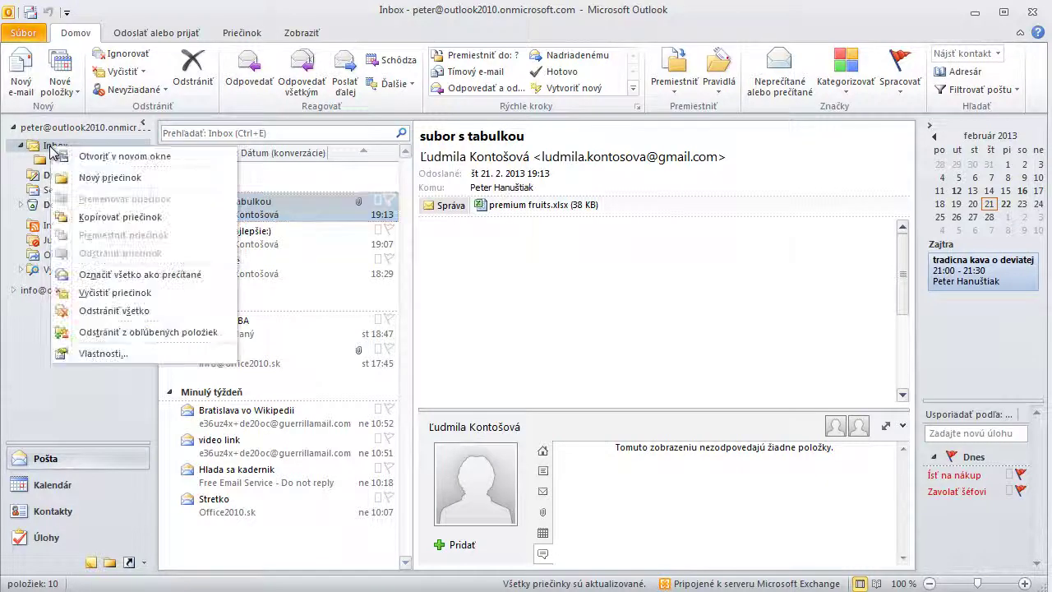
left_click(92, 183)
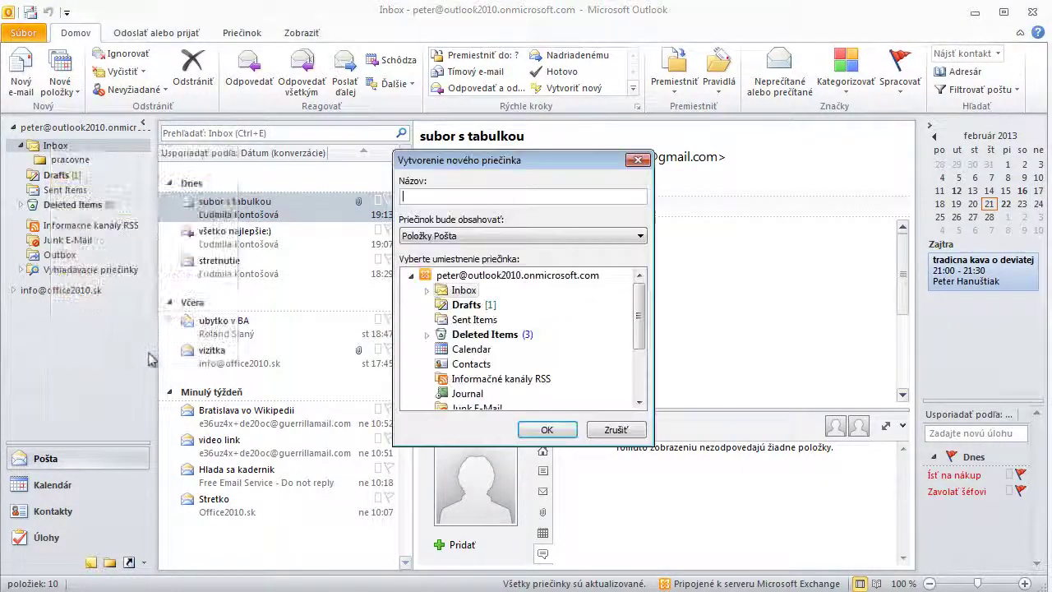
type("oso")
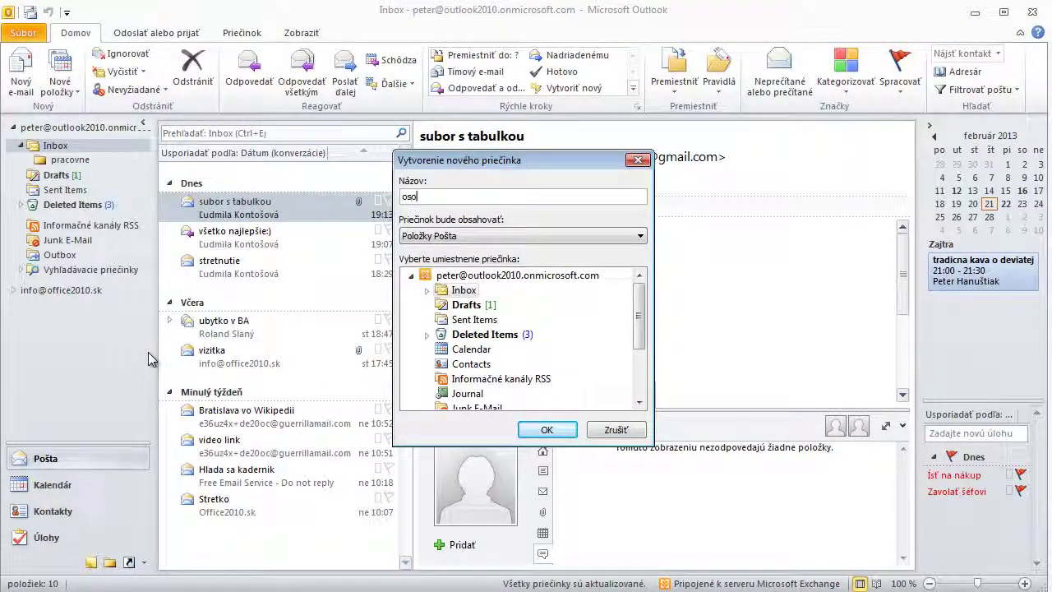
type("bne")
left_click(542, 431)
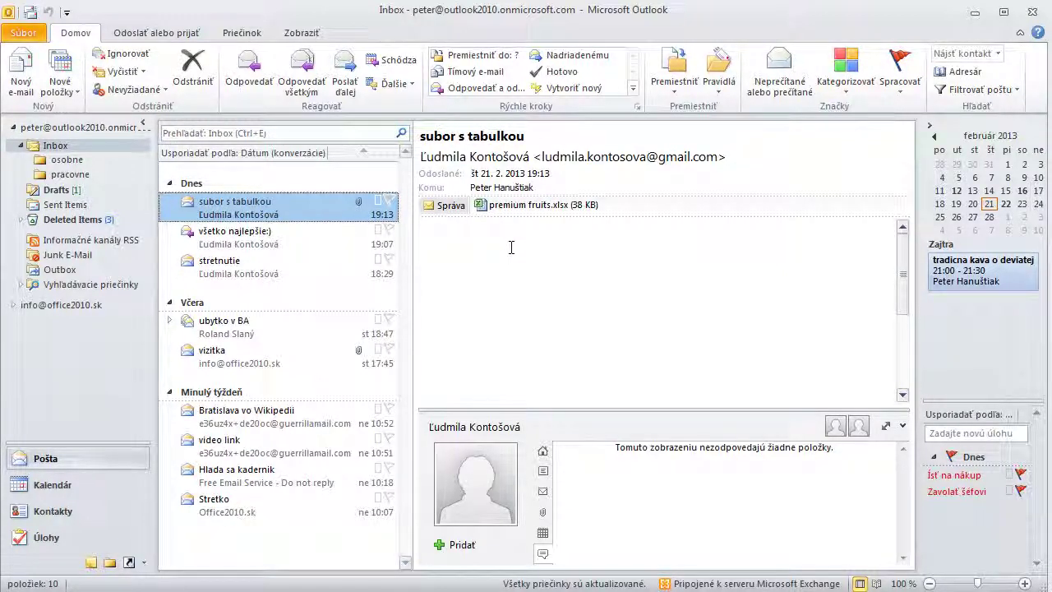
Drag the three selected emails into pracovne, verify its contents, then return to the Inbox.
left_click(321, 421, "ctrl")
left_click(317, 451, "ctrl")
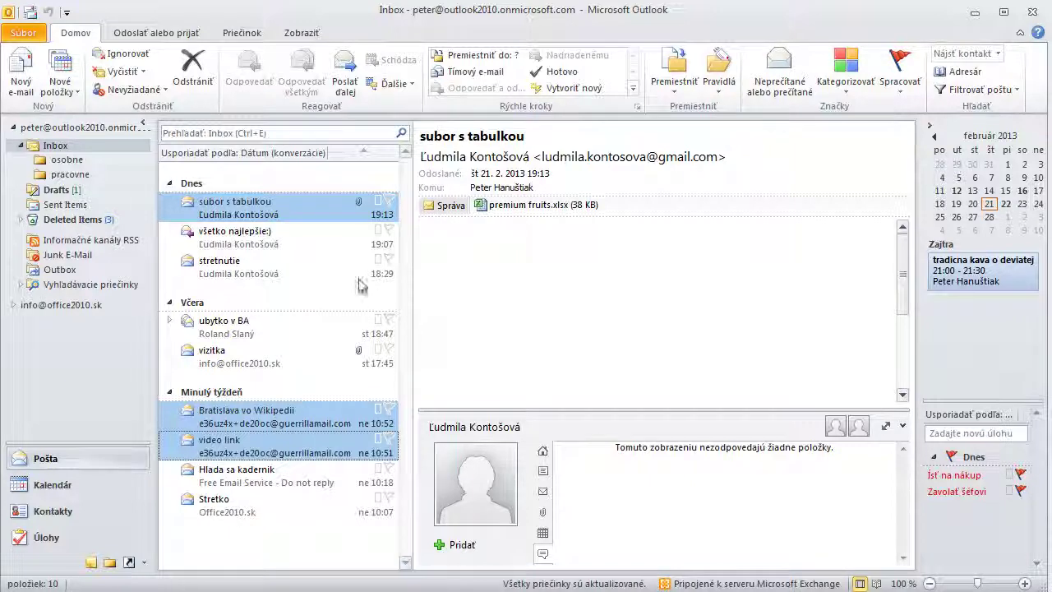
left_click_drag(236, 204, 78, 177)
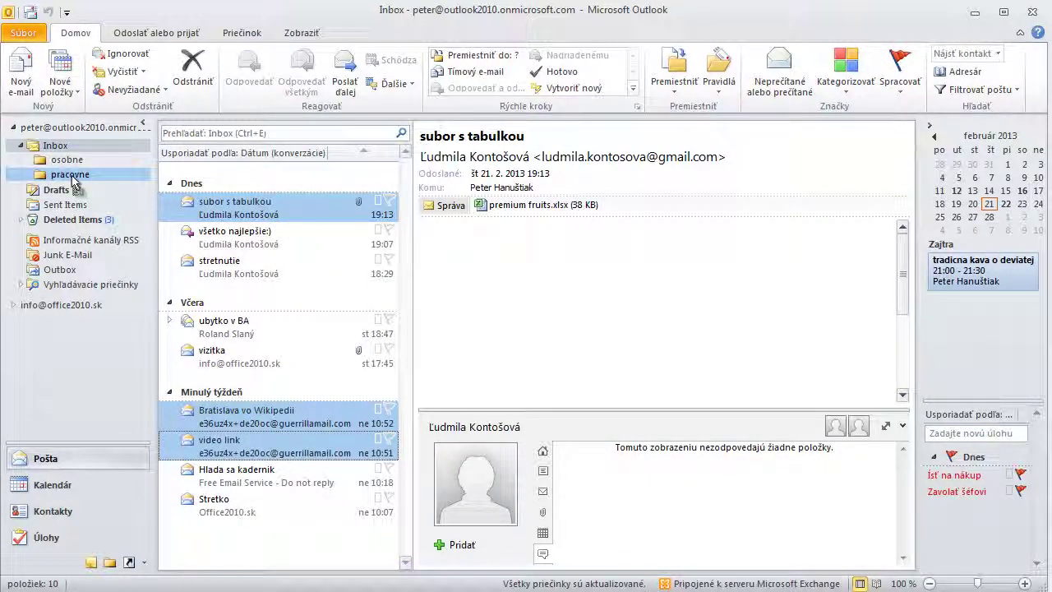
left_click(77, 178)
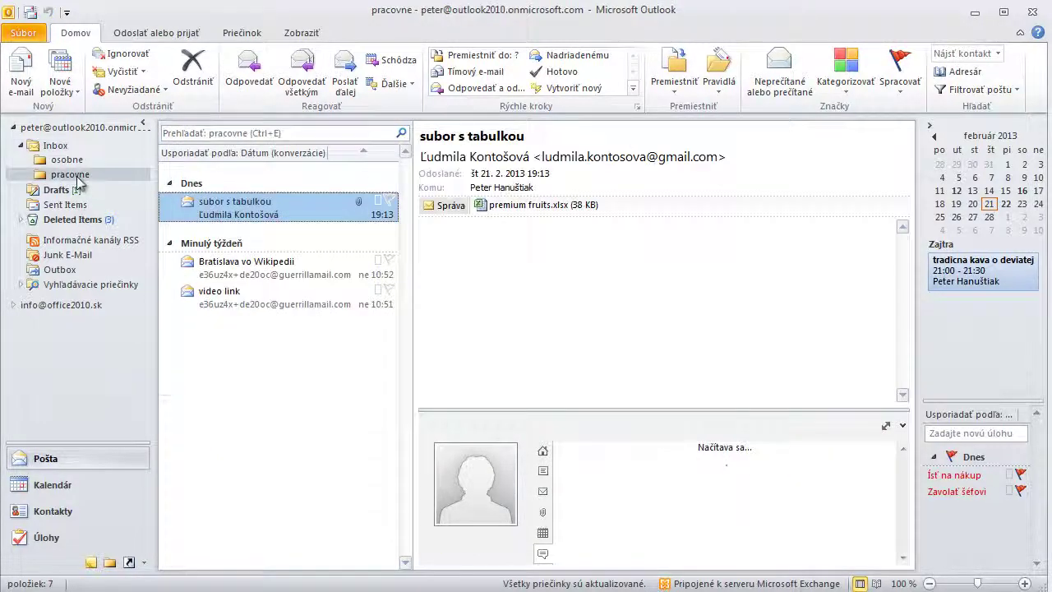
left_click(51, 147)
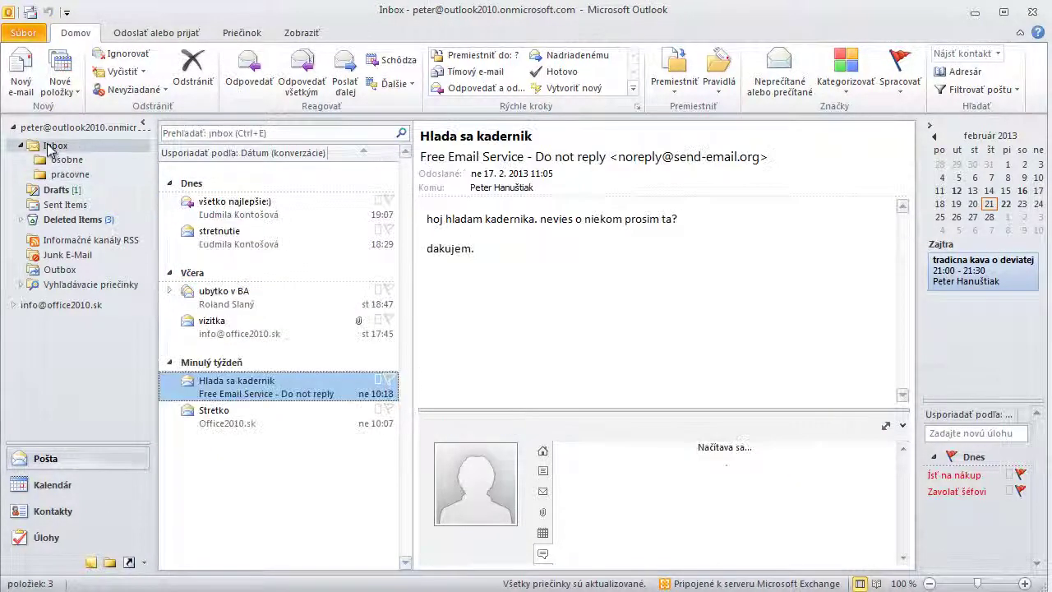